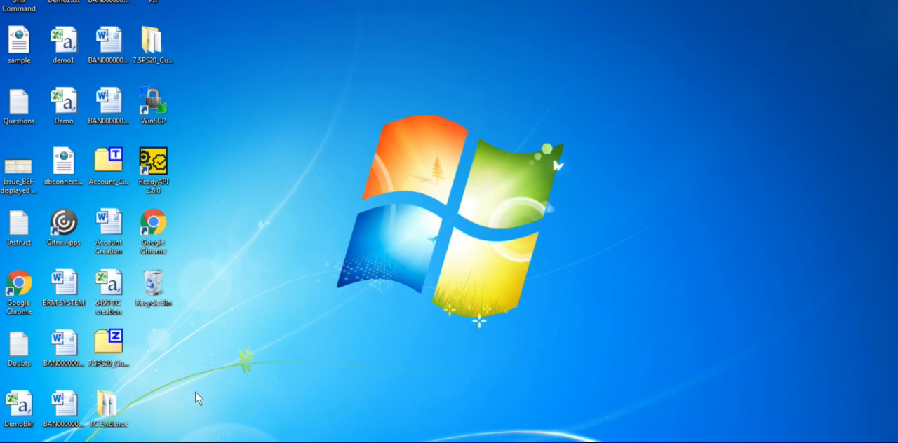
- Switch to the JIRA window in Chrome and open the Test Case Importer
mouse_move(157, 442)
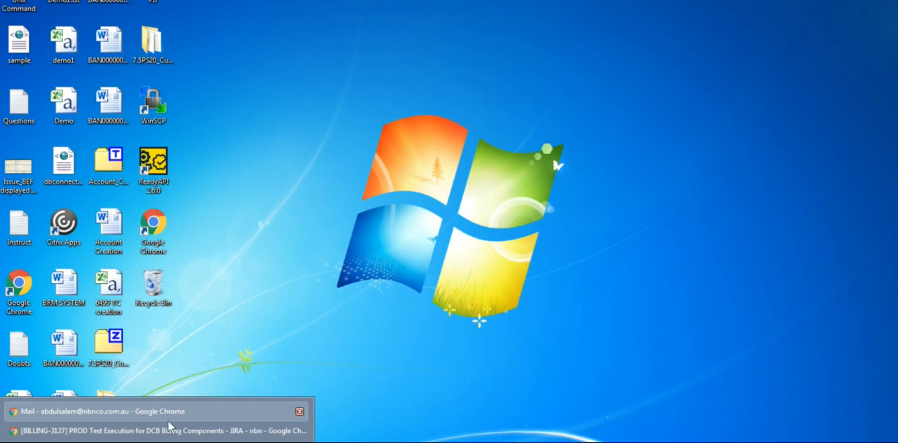
click(171, 430)
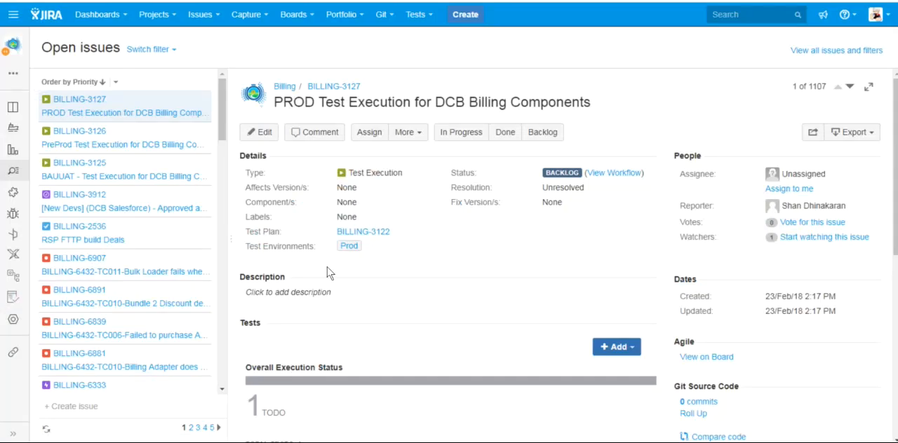
click(428, 19)
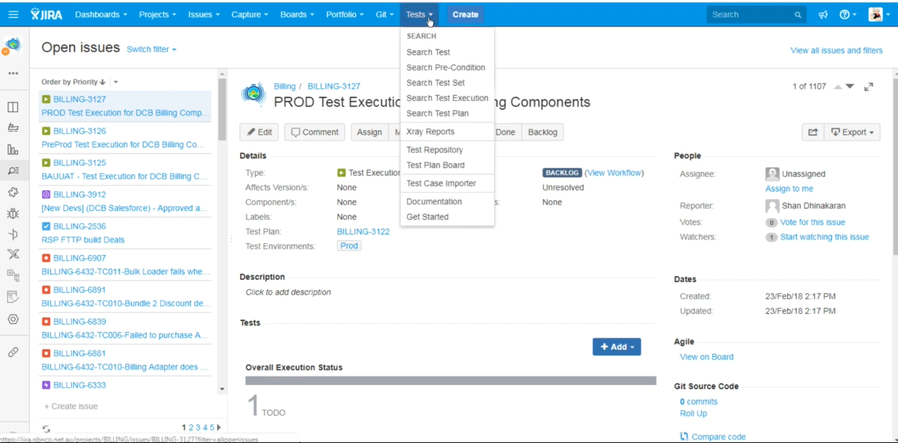
click(431, 185)
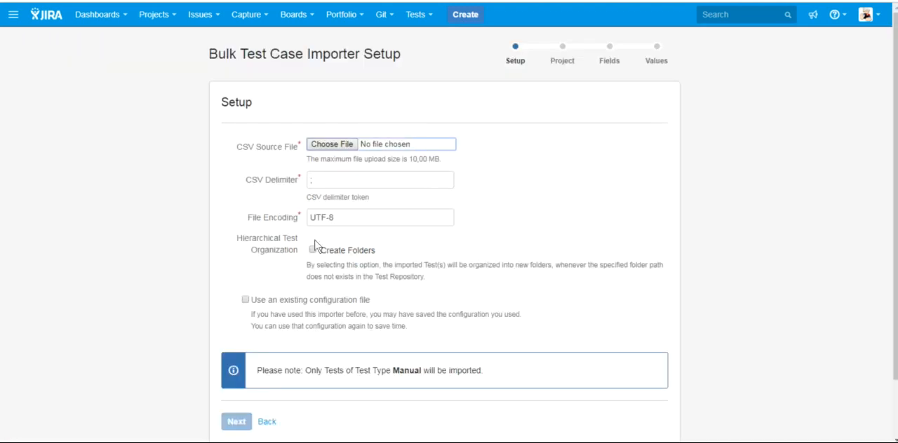
- Choose demo1.csv as the CSV source file and continue to the project mapping stage
click(338, 147)
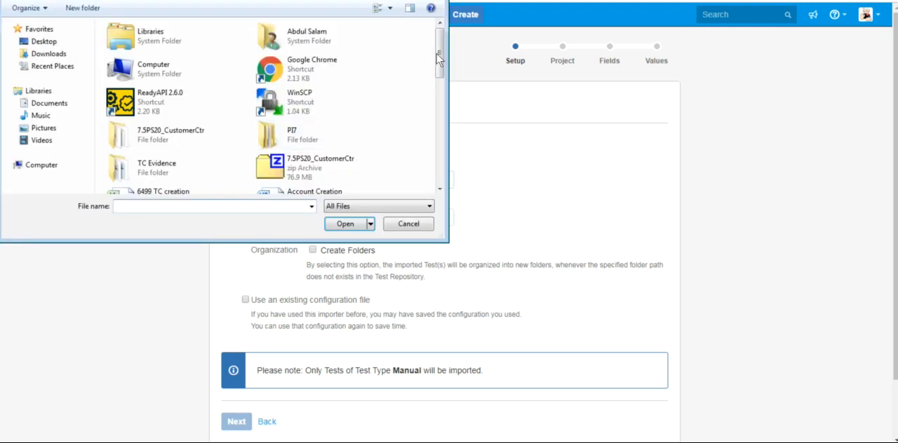
drag(442, 59, 442, 166)
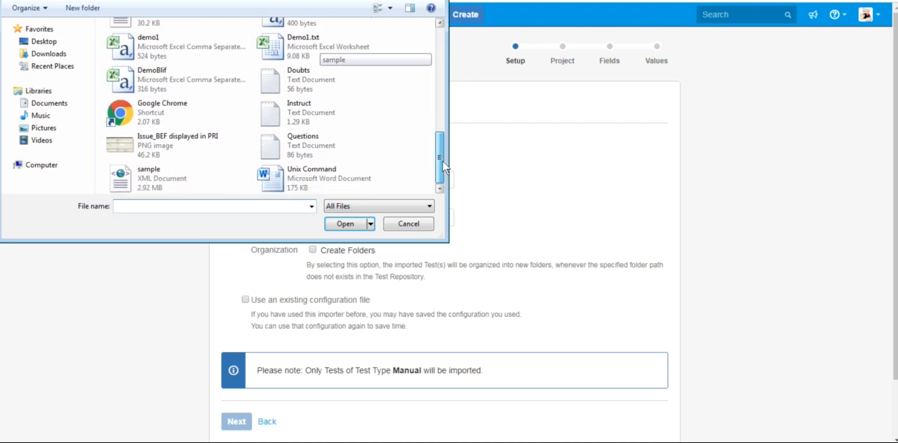
click(188, 46)
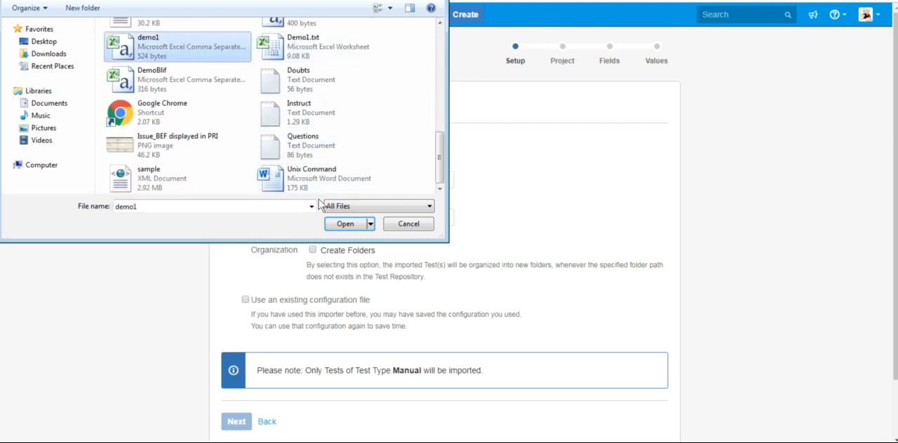
click(344, 224)
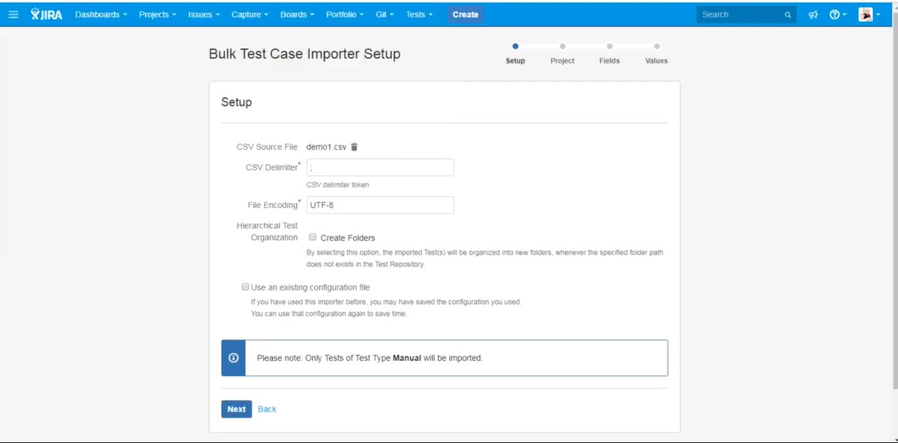
click(234, 409)
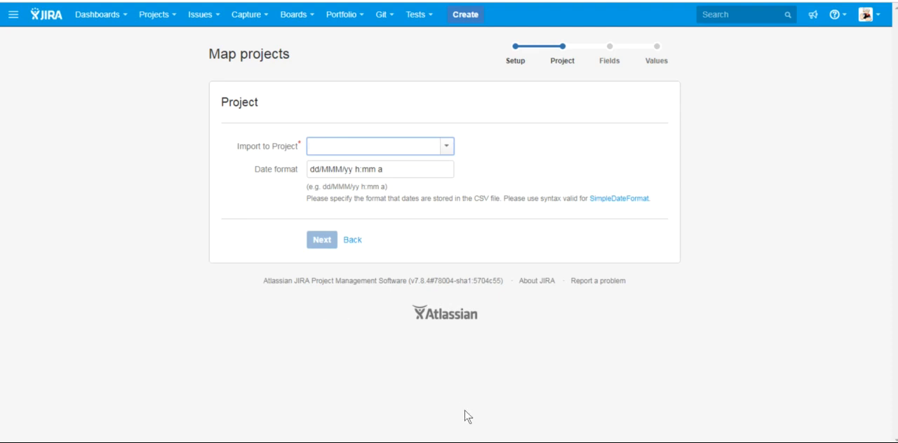
- Switch to the text editor and examine the header fields and semicolon-separated test case rows in demo1.csv
key(alt+Tab)
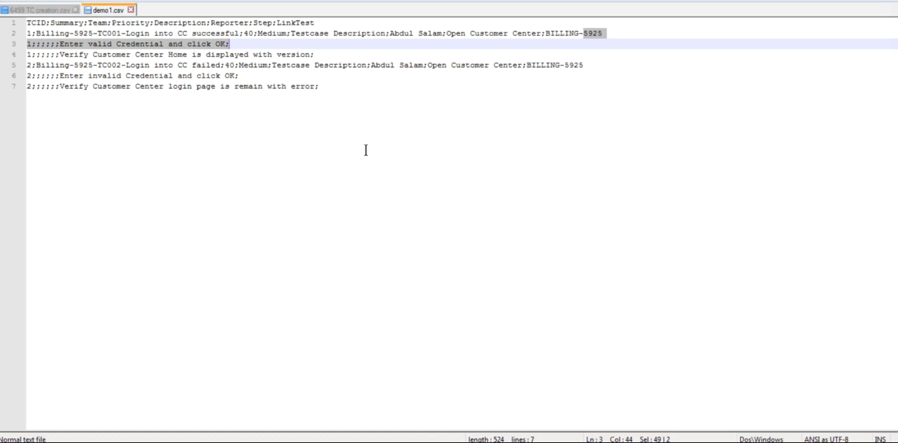
click(340, 107)
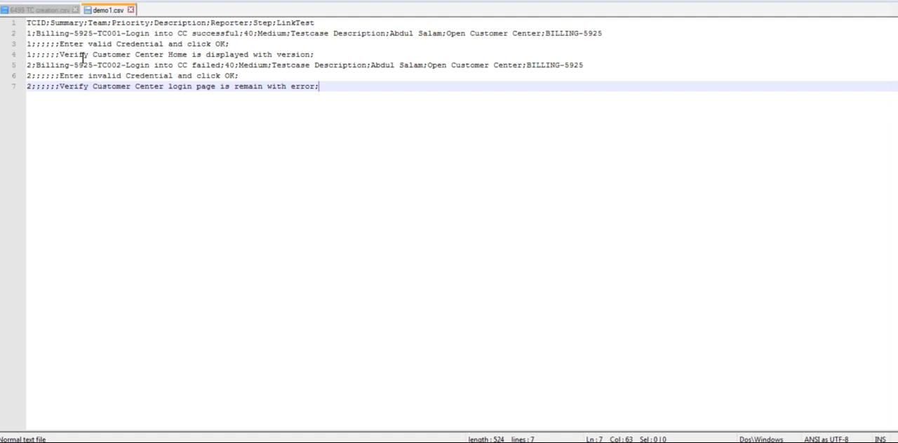
click(131, 26)
drag(131, 26, 137, 26)
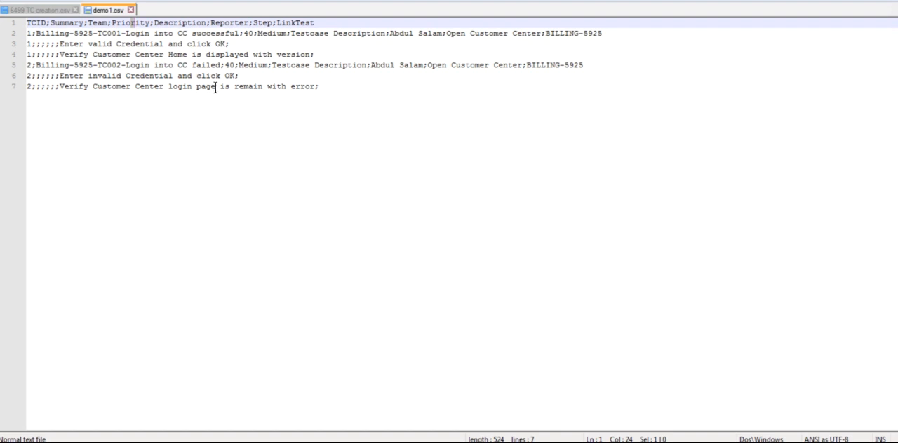
- Return to the JIRA importer in Chrome, set Billing as the project to import into and continue to field mapping
mouse_move(108, 442)
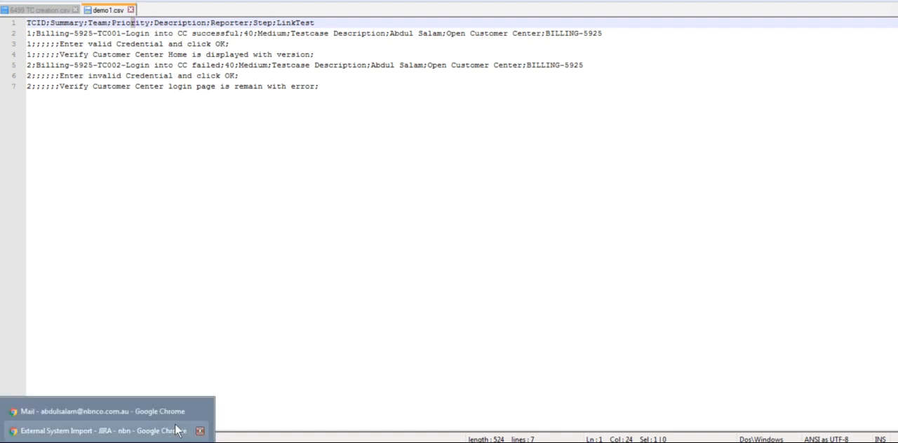
click(134, 432)
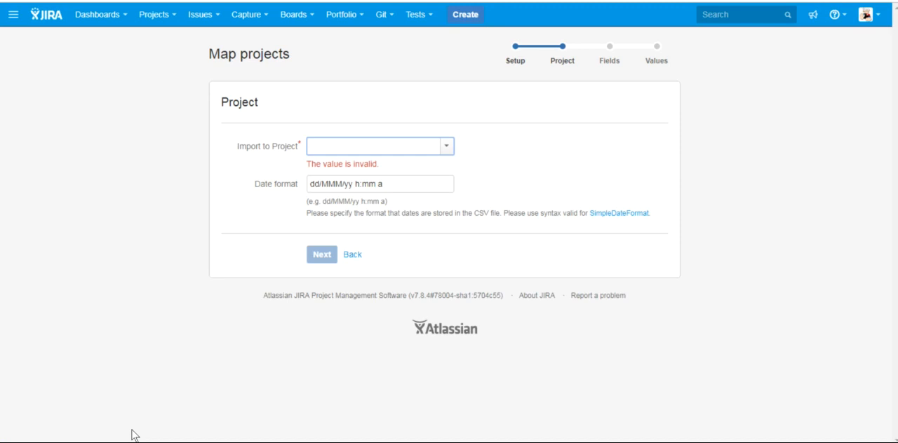
click(444, 146)
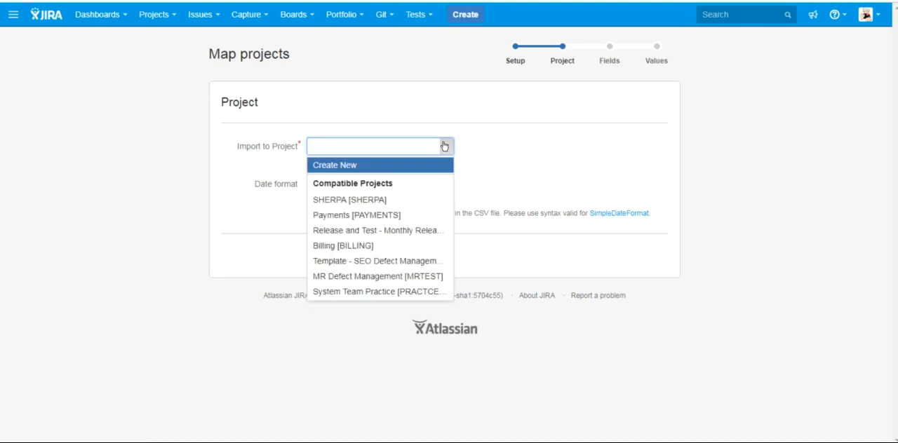
click(342, 246)
click(322, 244)
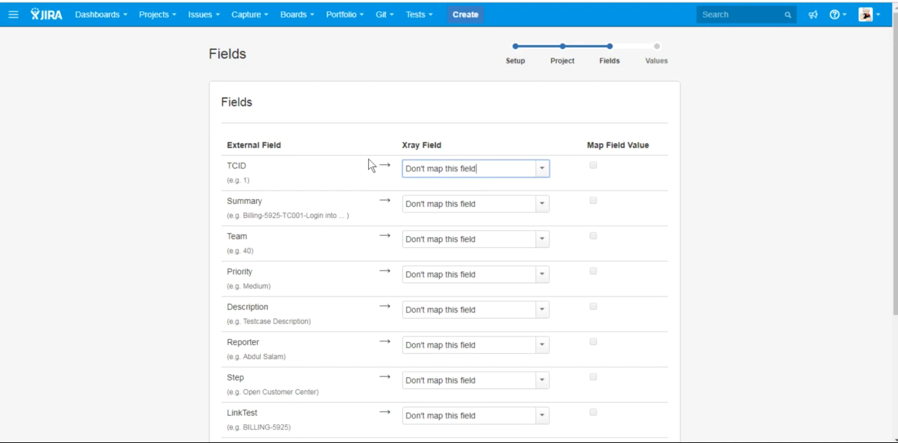
- Map the TCID column to Test Case Identifier and the Summary column to the JIRA Summary field
click(541, 170)
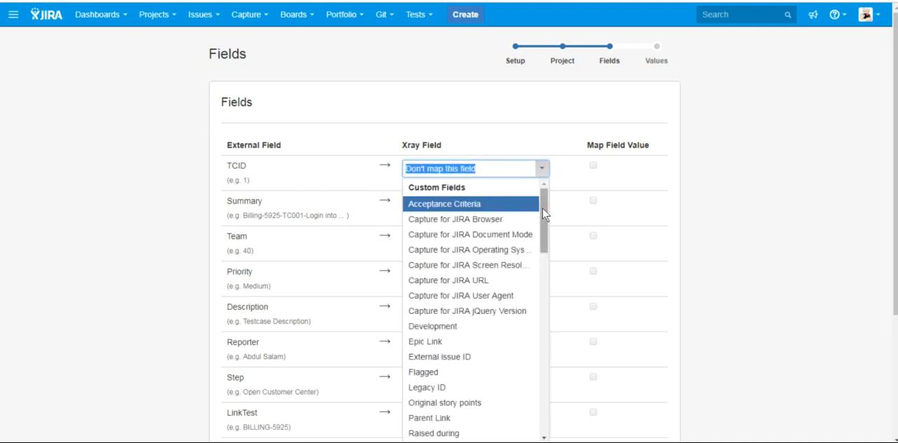
scroll(512, 418, down, 10)
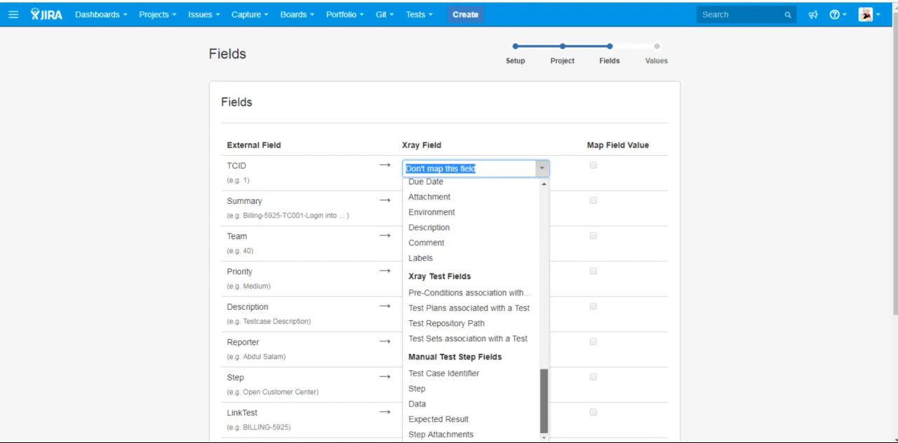
click(479, 374)
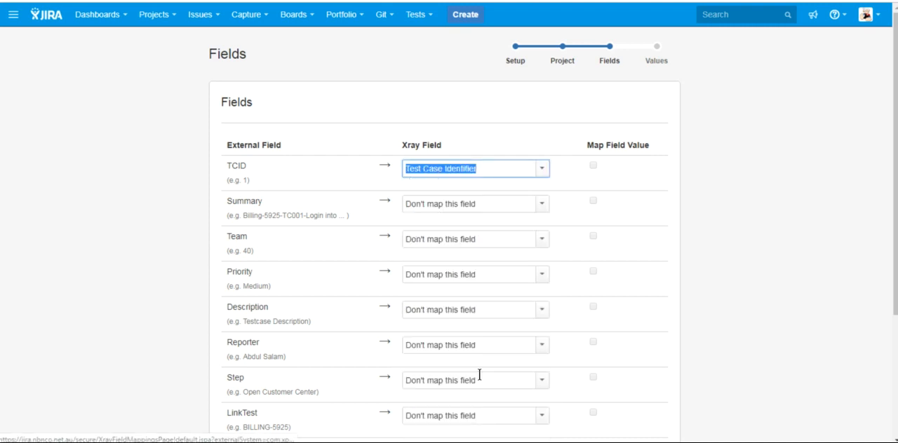
click(541, 203)
drag(541, 259, 552, 391)
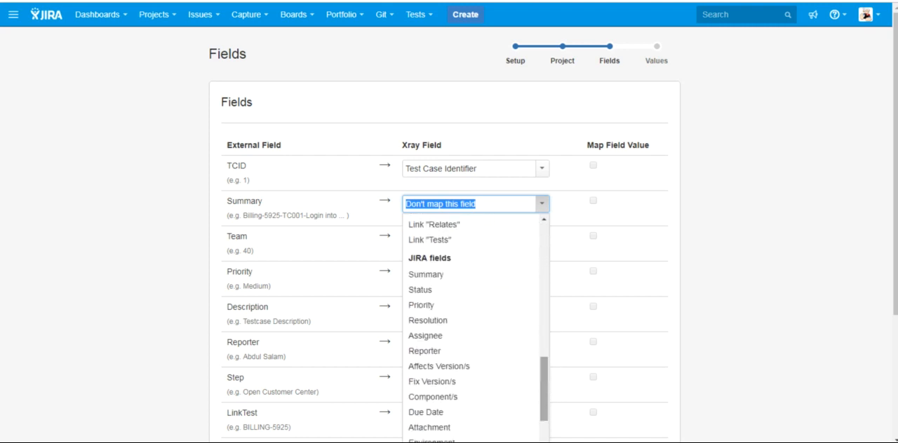
click(472, 280)
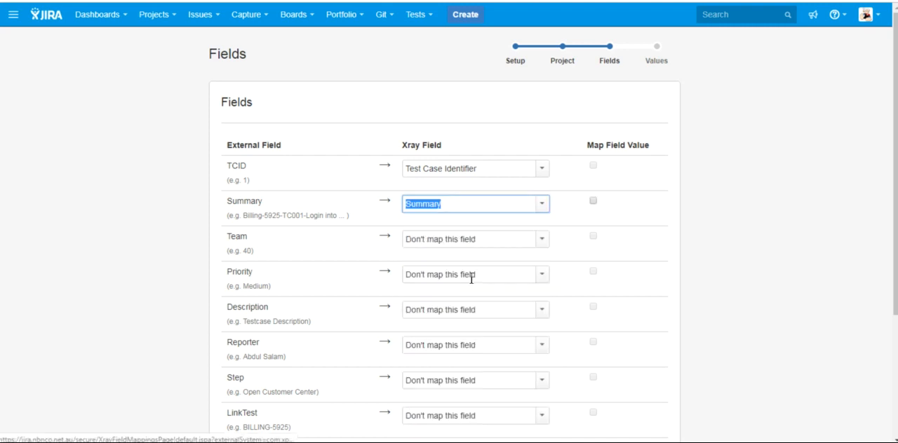
- Map the Team column to the Team custom field and the Priority column to the JIRA Priority field
click(540, 245)
scroll(536, 386, down, 10)
scroll(532, 379, up, 3)
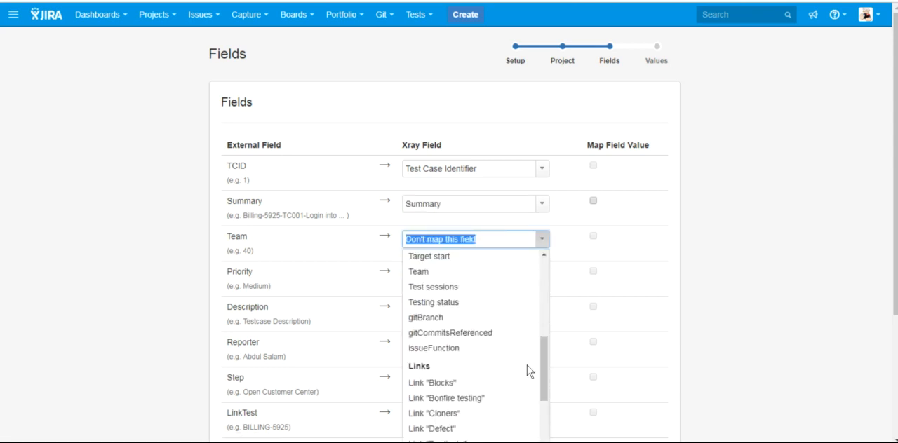
click(436, 271)
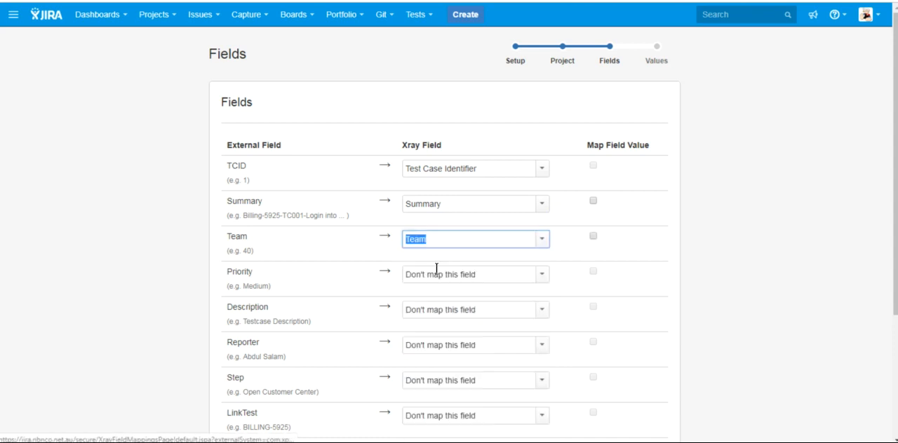
click(541, 274)
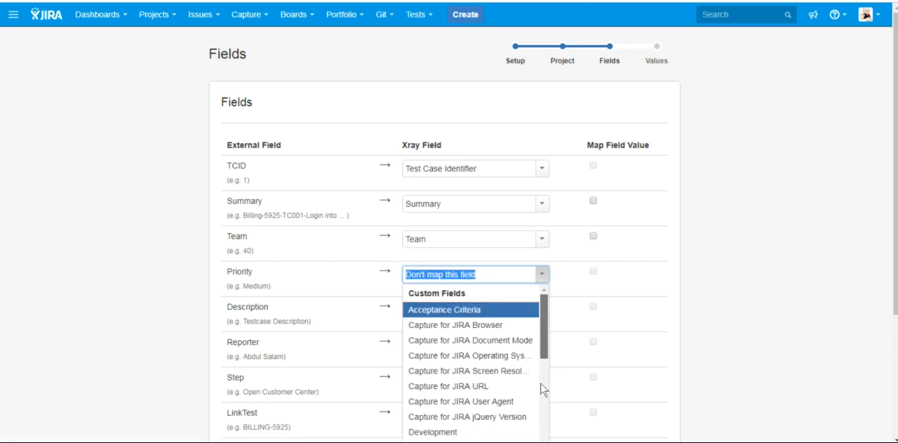
scroll(543, 393, down, 5)
drag(542, 418, 542, 439)
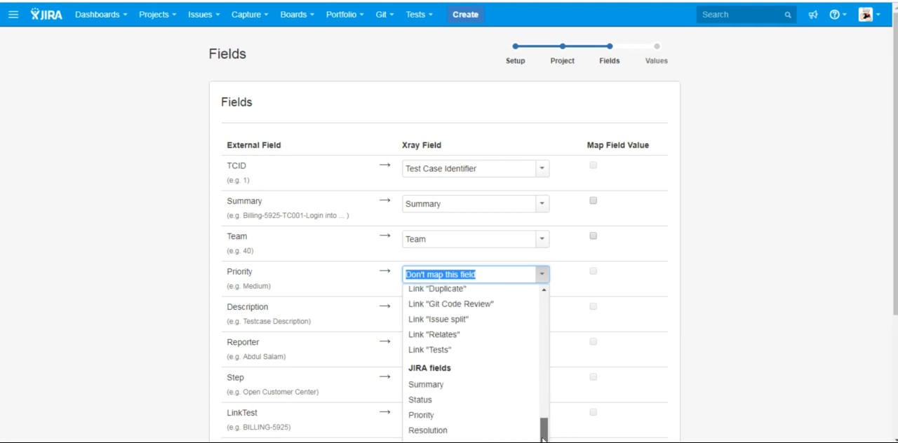
click(456, 416)
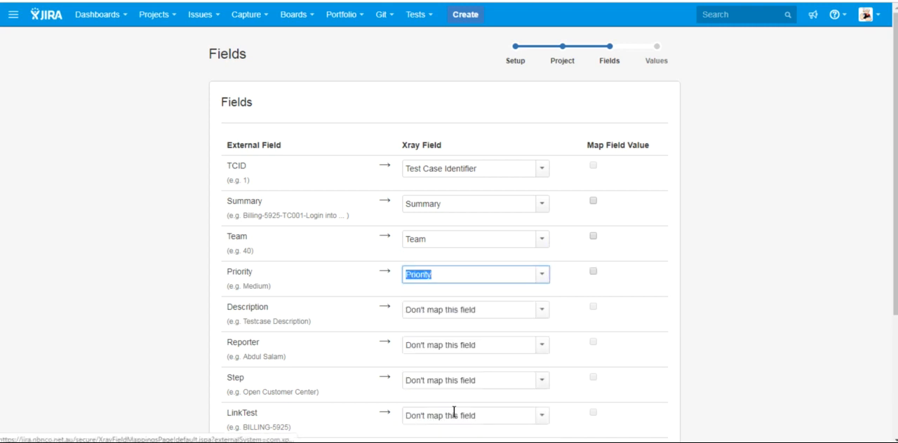
- Map the Description column to the JIRA Description field and the Reporter column to the Reporter field
click(539, 310)
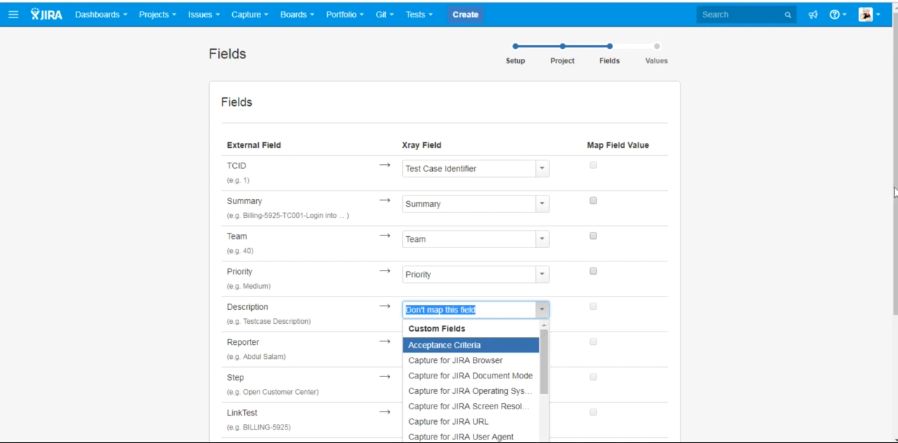
drag(895, 192, 895, 314)
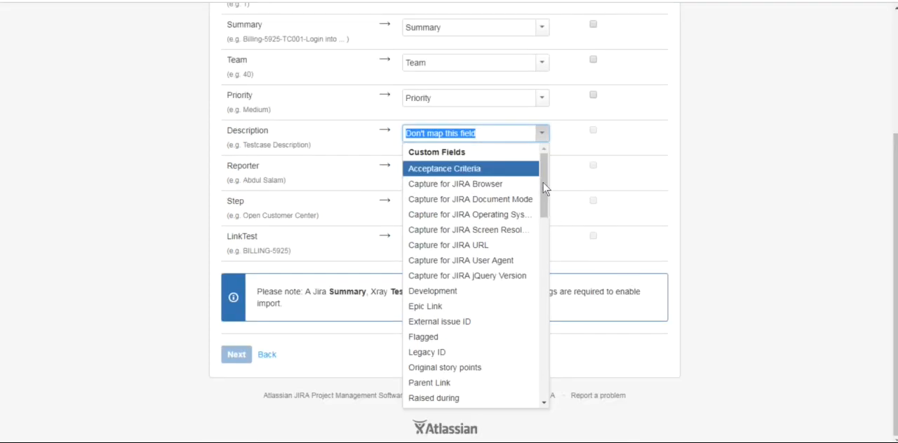
drag(543, 178, 540, 315)
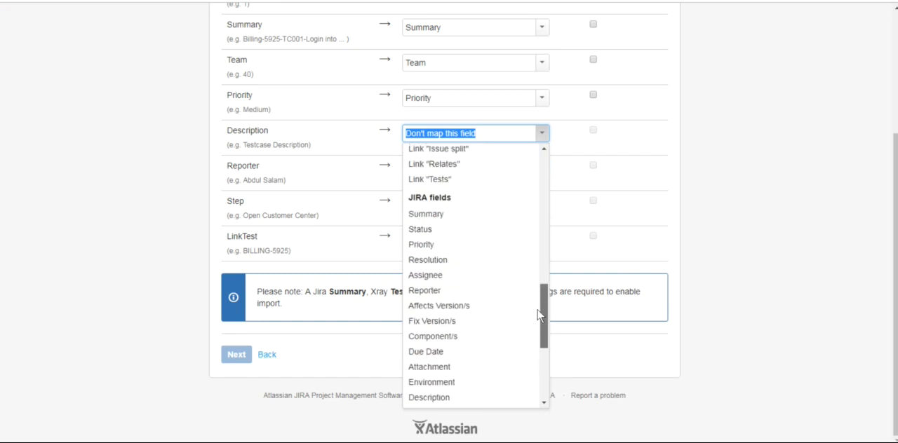
click(429, 397)
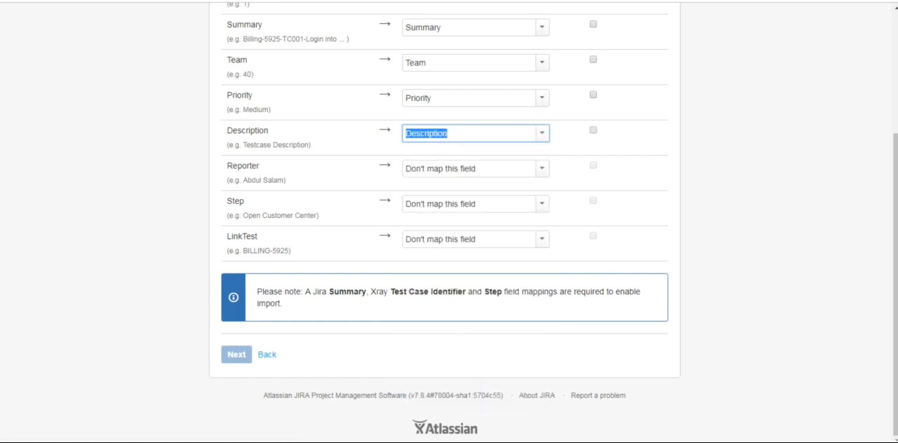
click(542, 169)
drag(546, 220, 537, 352)
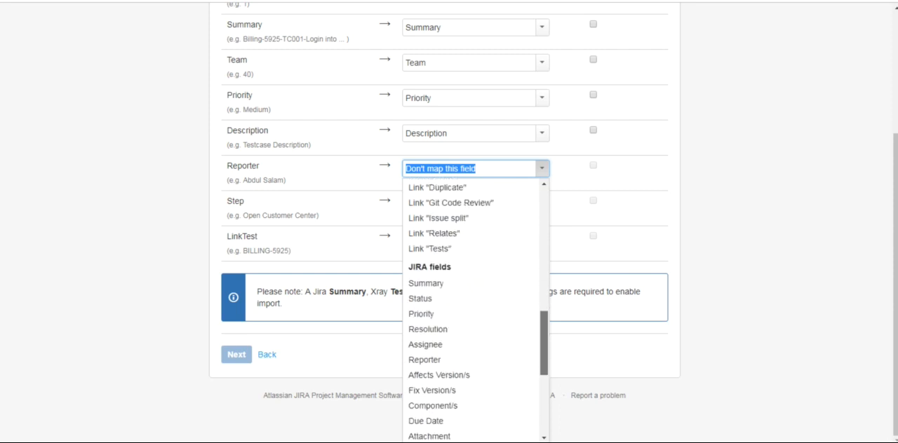
click(461, 361)
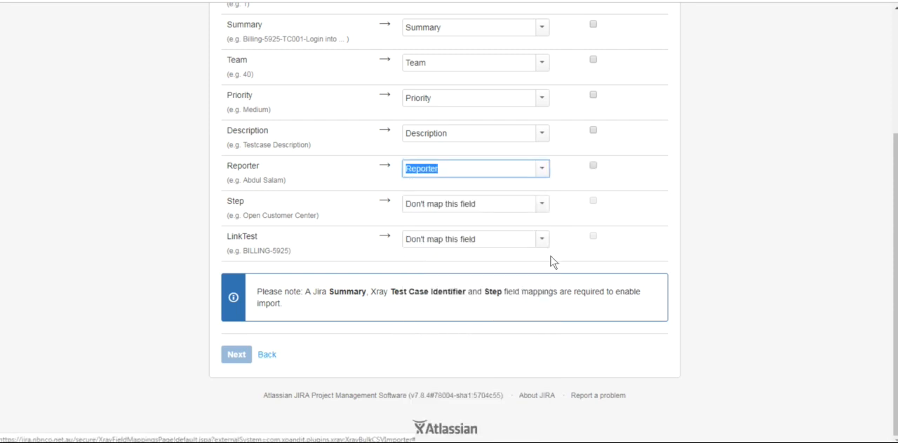
- Map the Step column to the Step field of the manual test step fields
click(540, 204)
drag(545, 242, 535, 436)
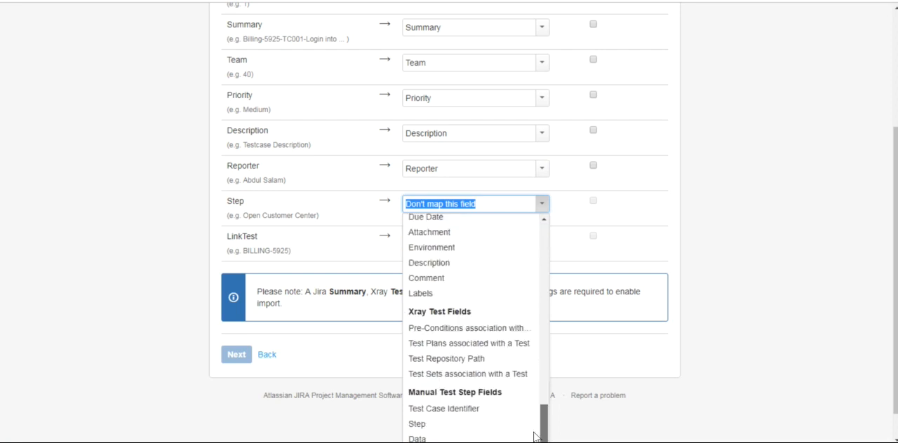
click(442, 426)
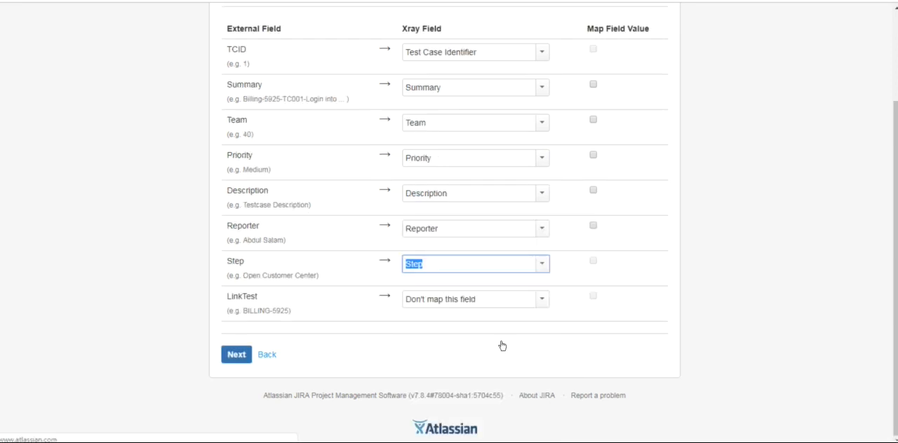
- Map the LinkTest column to the Link "Tests" field
click(547, 299)
drag(544, 288, 551, 435)
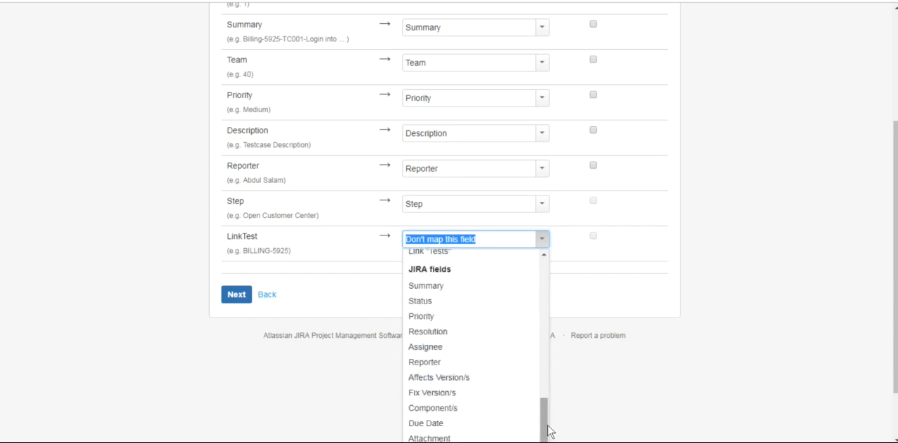
scroll(545, 331, up, 5)
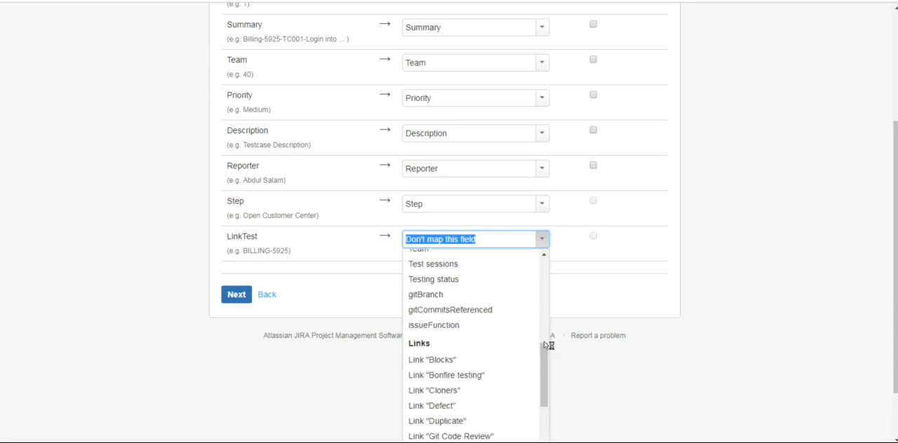
click(545, 340)
drag(544, 344, 546, 435)
click(427, 325)
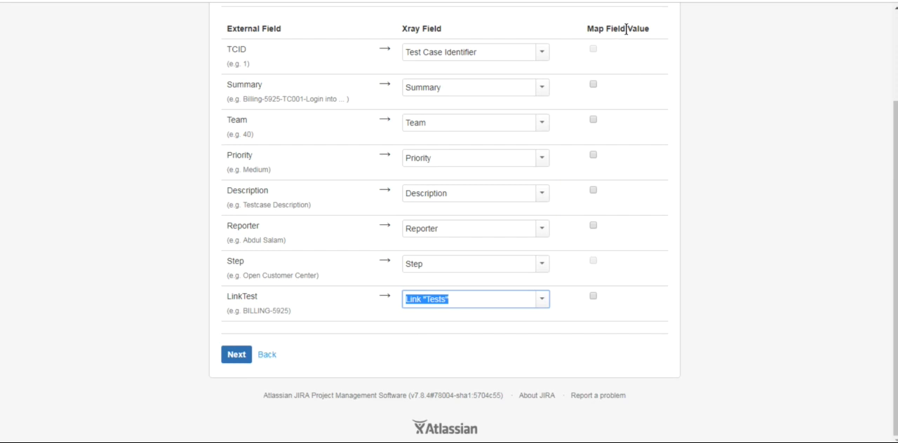
- Enable value mapping for the Priority field and begin the import with its Medium value left at Map as is
click(592, 155)
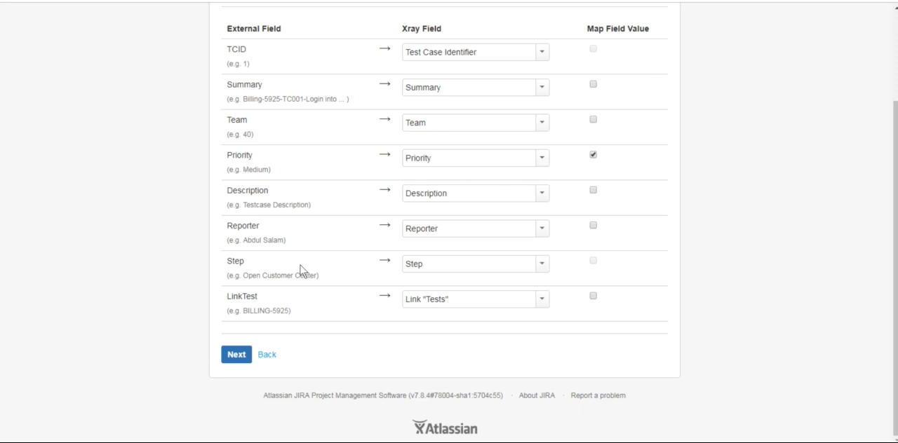
click(237, 357)
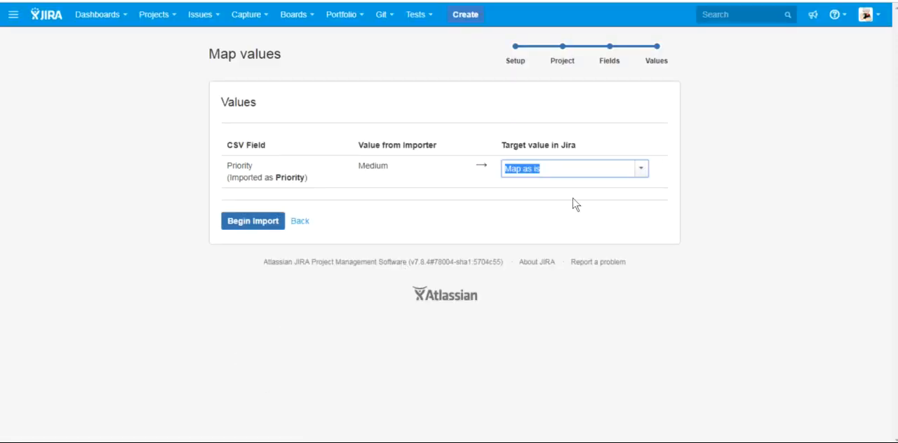
click(640, 172)
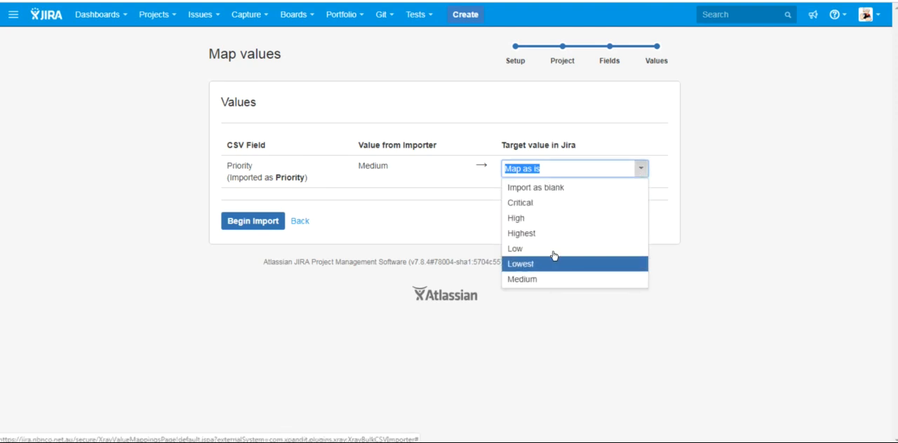
click(230, 223)
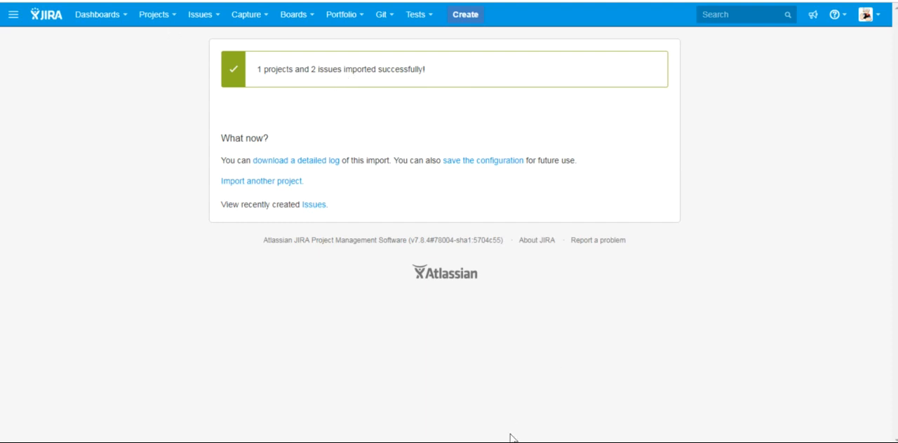
- Check the linked story key in demo1.csv, then find story BILLING-5925 in JIRA and examine its Test Coverage section
key(alt+Tab)
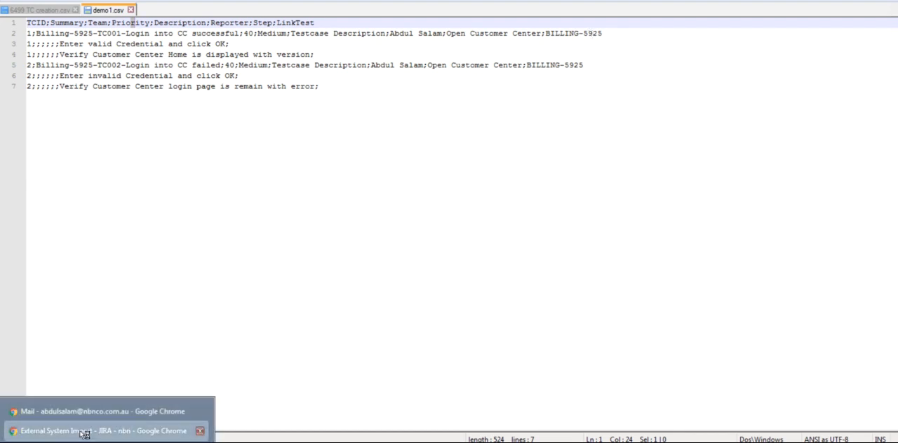
click(81, 428)
click(758, 21)
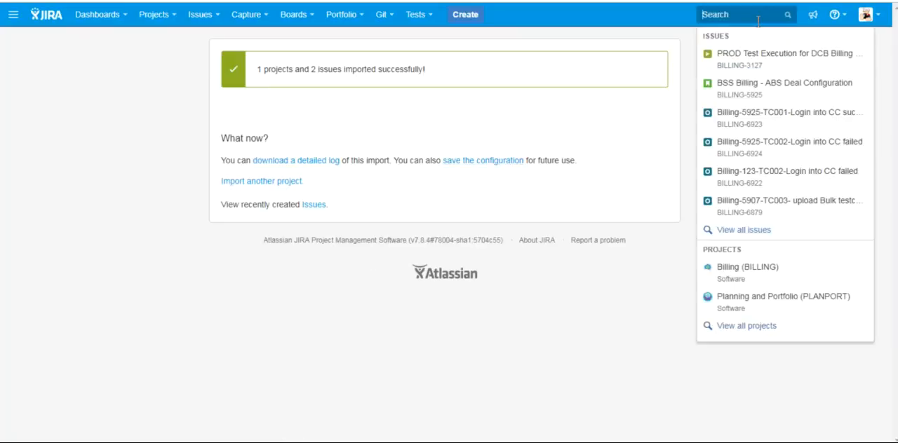
text(5295)
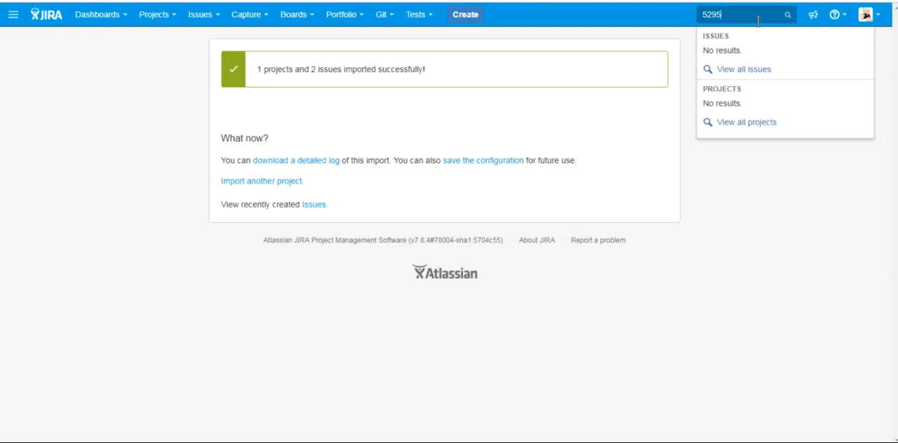
key(Return)
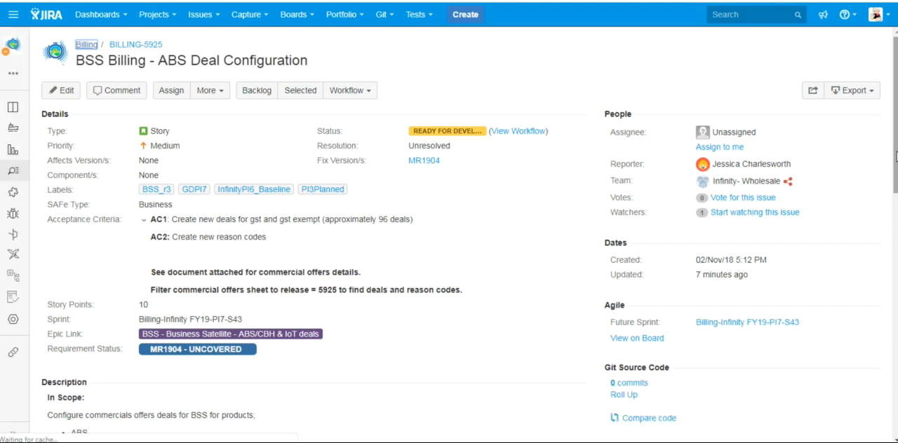
drag(896, 157, 891, 223)
scroll(891, 223, down, 1)
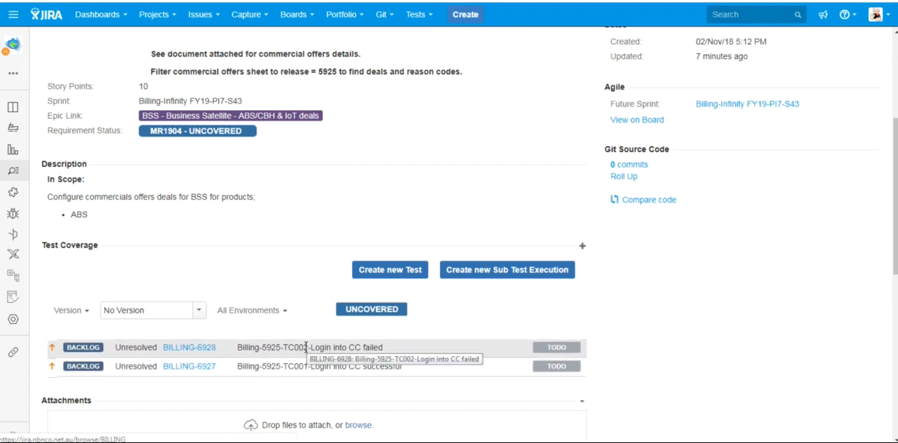
- Open the covering test BILLING-6928 in a new browser tab and review its manual steps
right_click(193, 349)
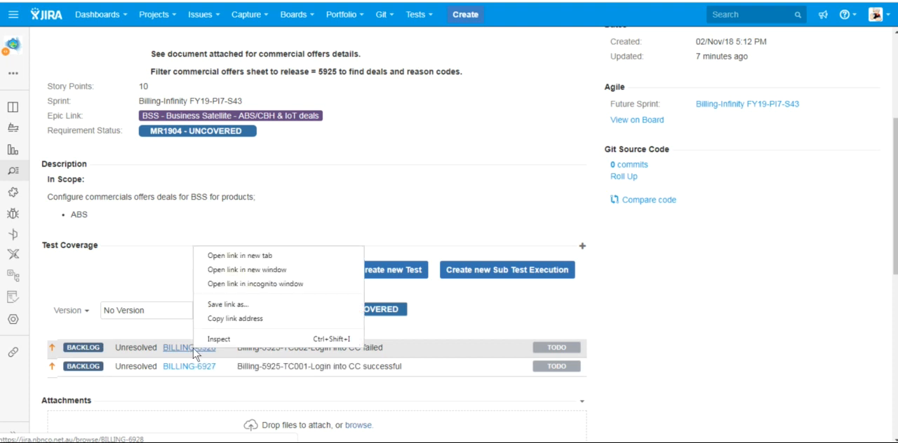
click(251, 255)
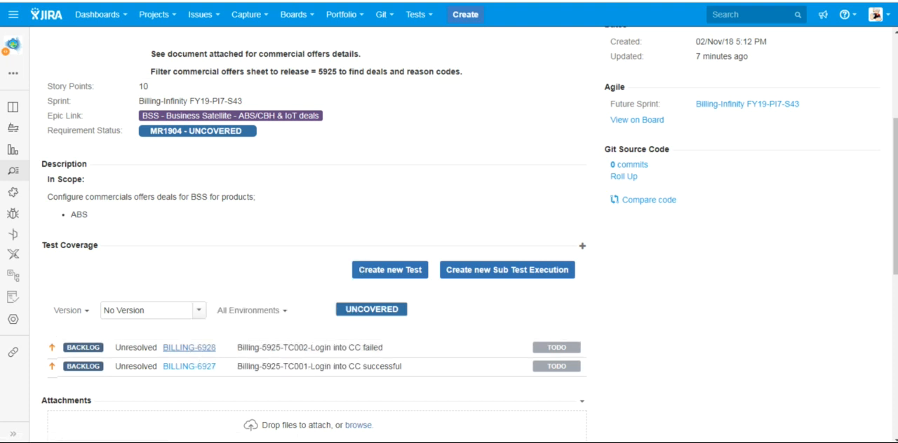
key(ctrl+Tab)
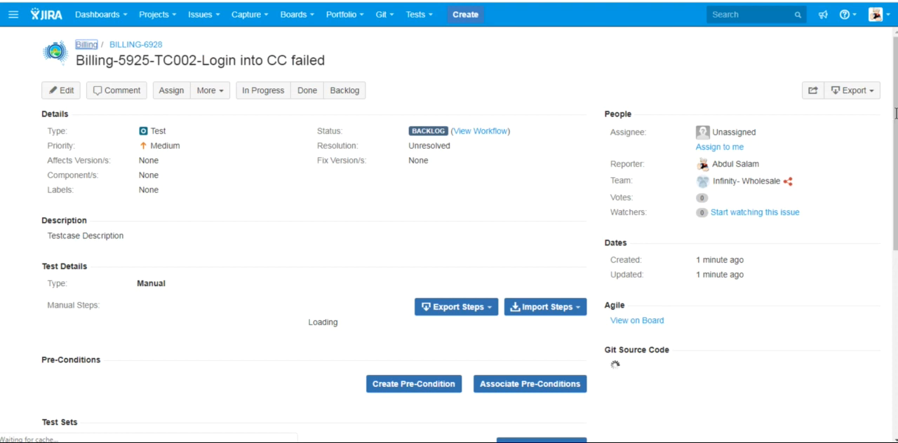
scroll(895, 153, down, 3)
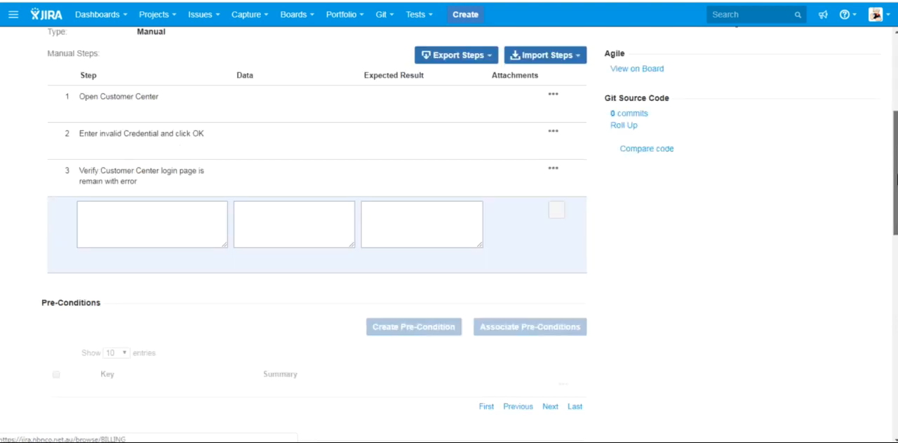
scroll(127, 112, down, 1)
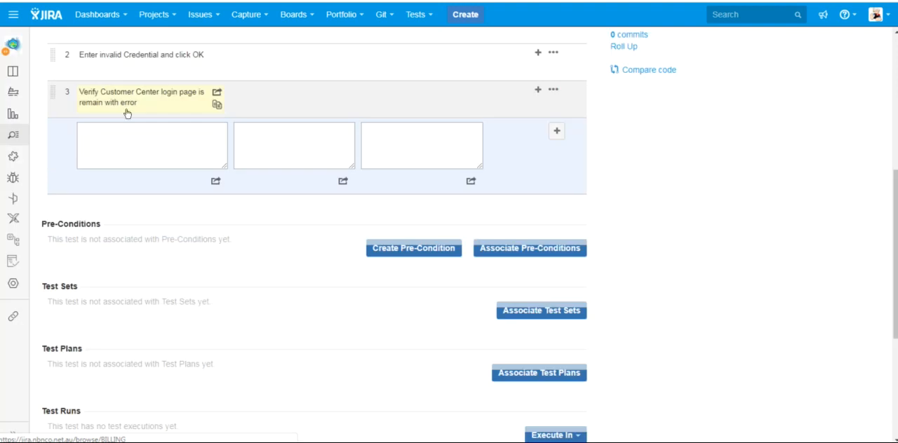